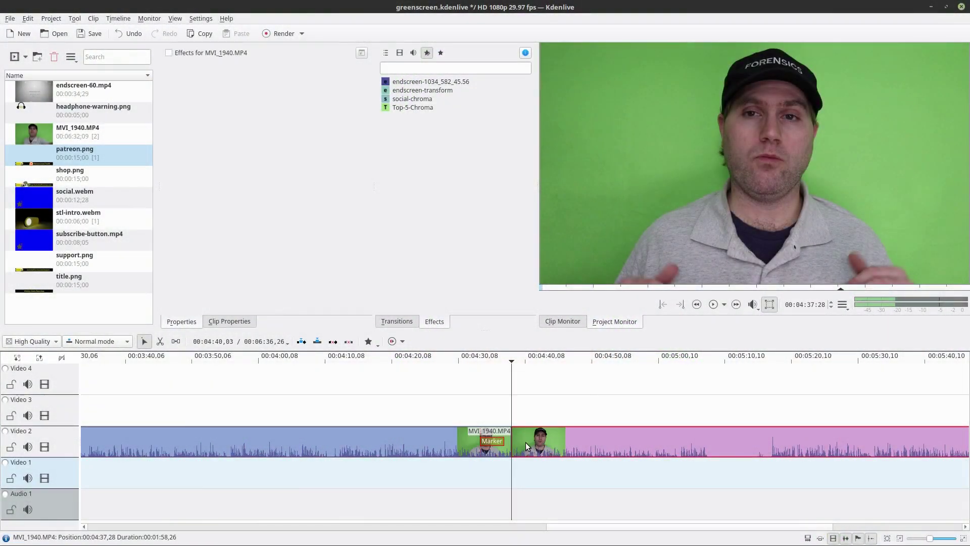
# Add a Chroma Key effect to MVI_1940.MP4 keyed to the sampled green backdrop #6BA658
pyautogui.rightClick(526, 441)
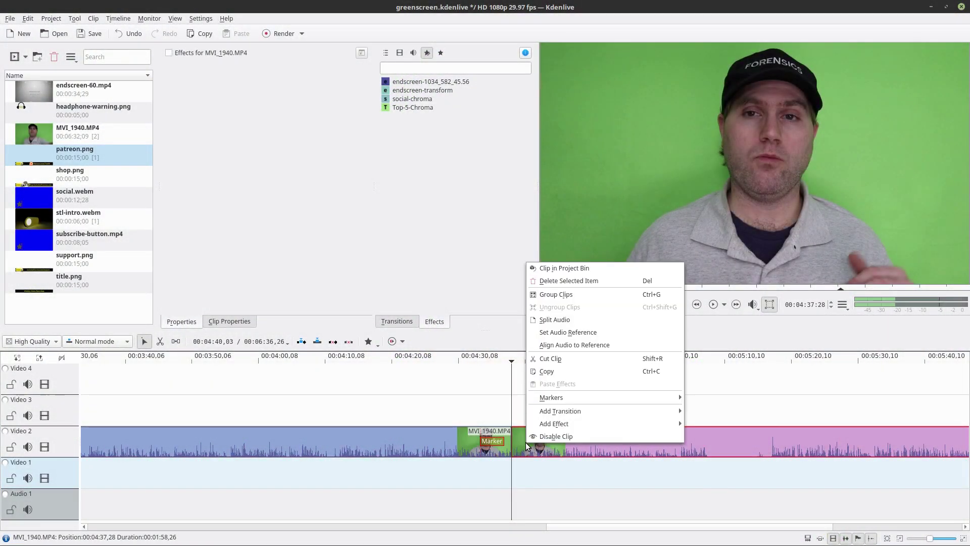
pyautogui.moveTo(551, 429)
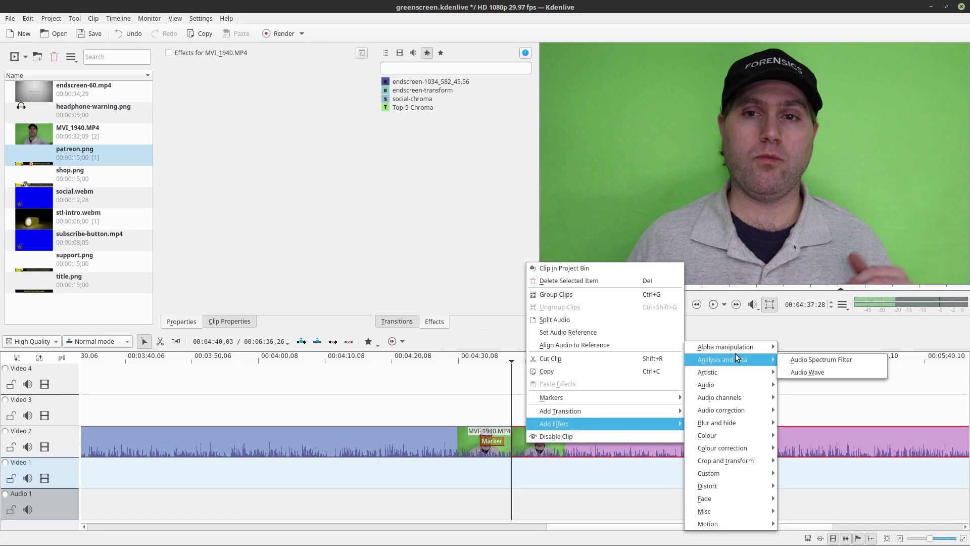
pyautogui.click(808, 347)
pyautogui.click(310, 77)
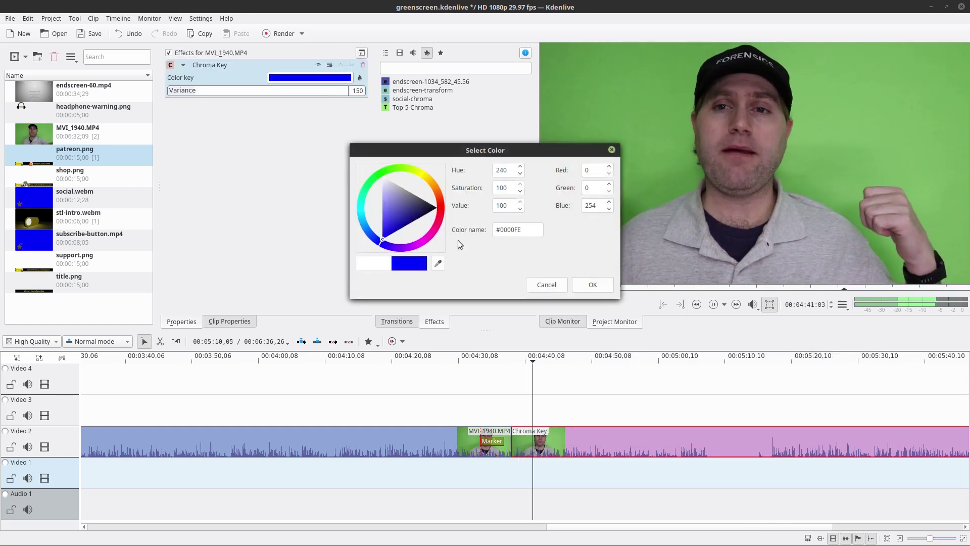
pyautogui.click(437, 262)
pyautogui.click(672, 157)
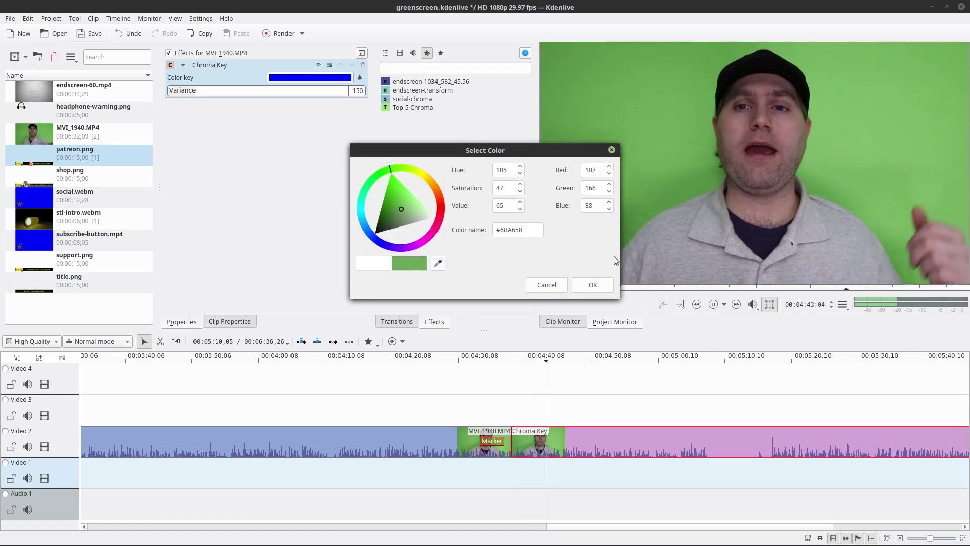
pyautogui.click(592, 283)
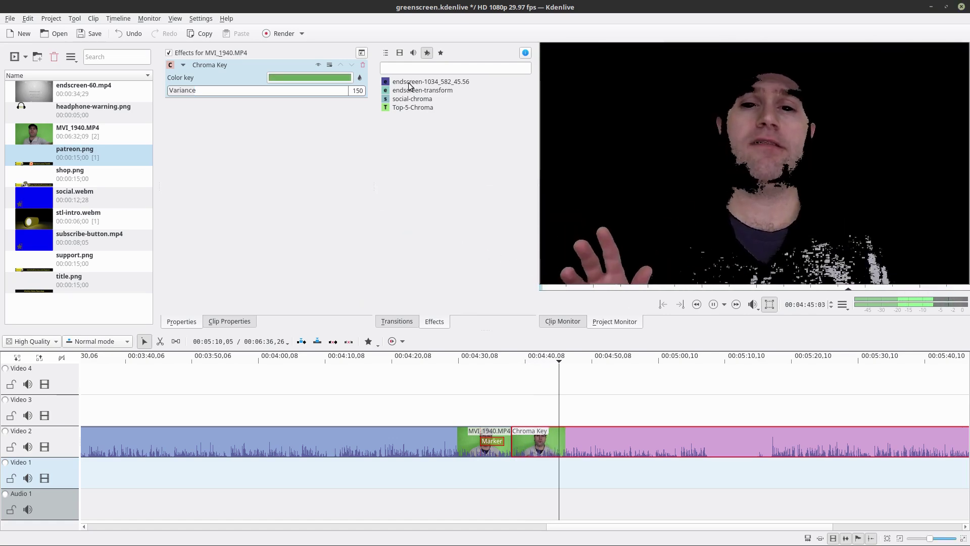
# Set the Chroma Key variance to 61 and stop playback
pyautogui.doubleClick(359, 91)
pyautogui.write('100')
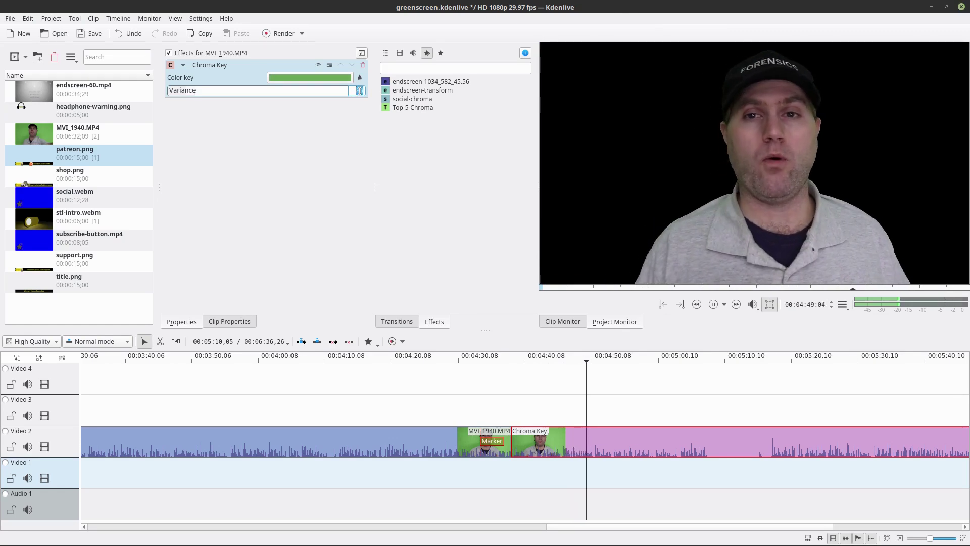
pyautogui.doubleClick(360, 91)
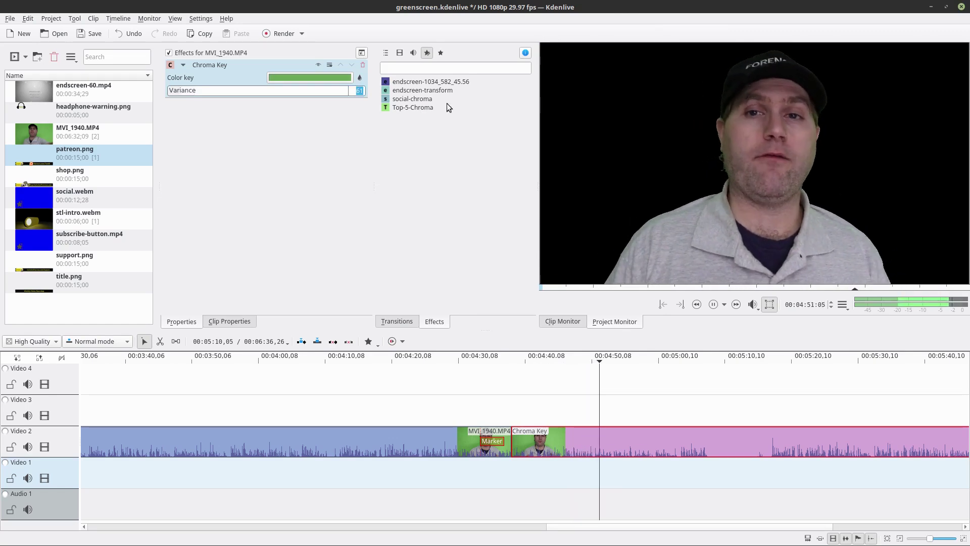
pyautogui.click(718, 305)
# Find 161205_06_FiberOptics06.mp4 in animated-backgrounds and preview it
pyautogui.hotkey('alt', 'Tab')
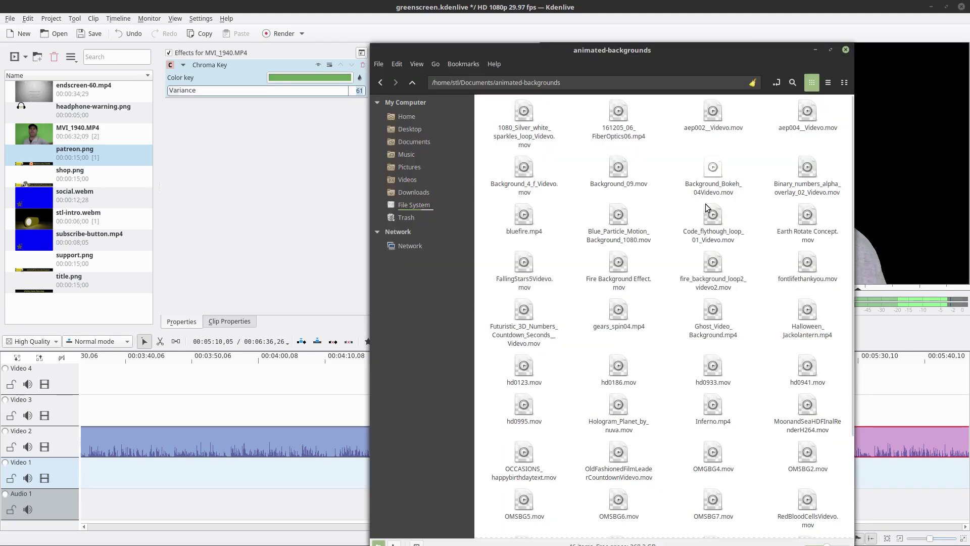
pyautogui.click(619, 233)
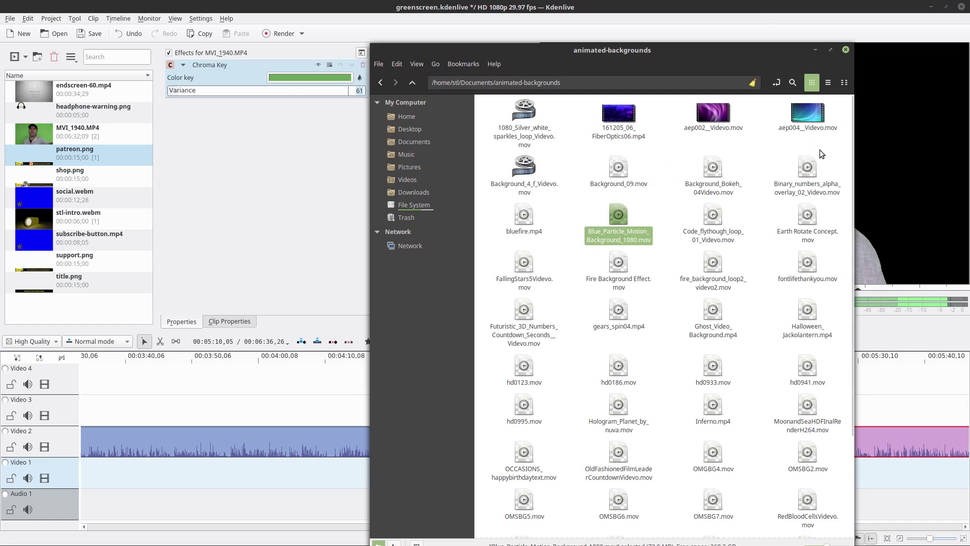
pyautogui.click(626, 116)
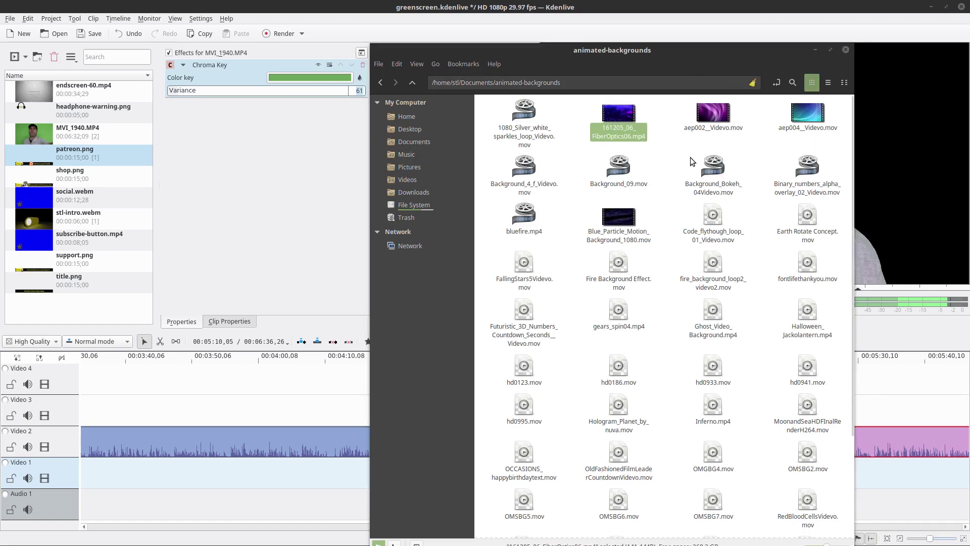
pyautogui.press('Return')
pyautogui.hotkey('ctrl', 'q')
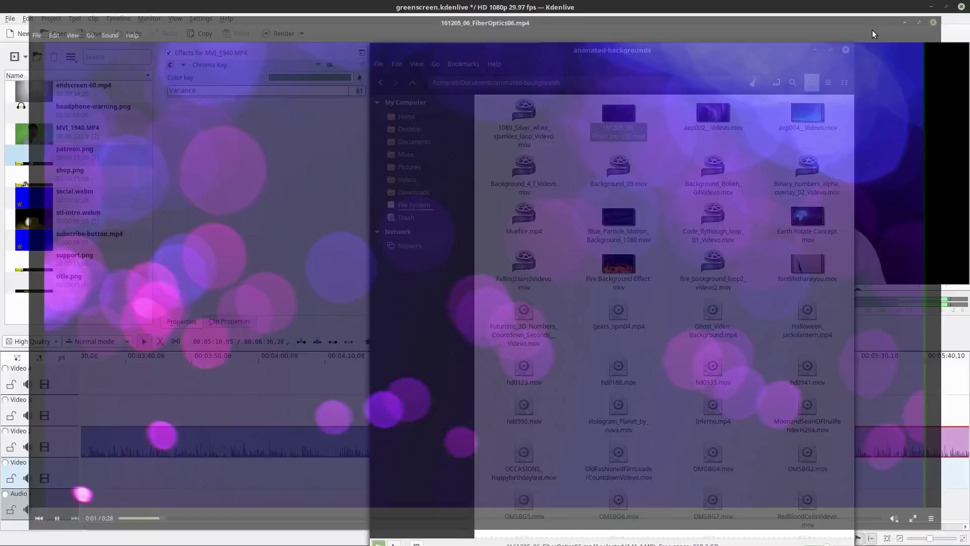
# Import FiberOptics06.mp4, place it on Video 1 under the speaker, and play from 00:04:31:12
pyautogui.moveTo(616, 123); pyautogui.dragTo(121, 187)
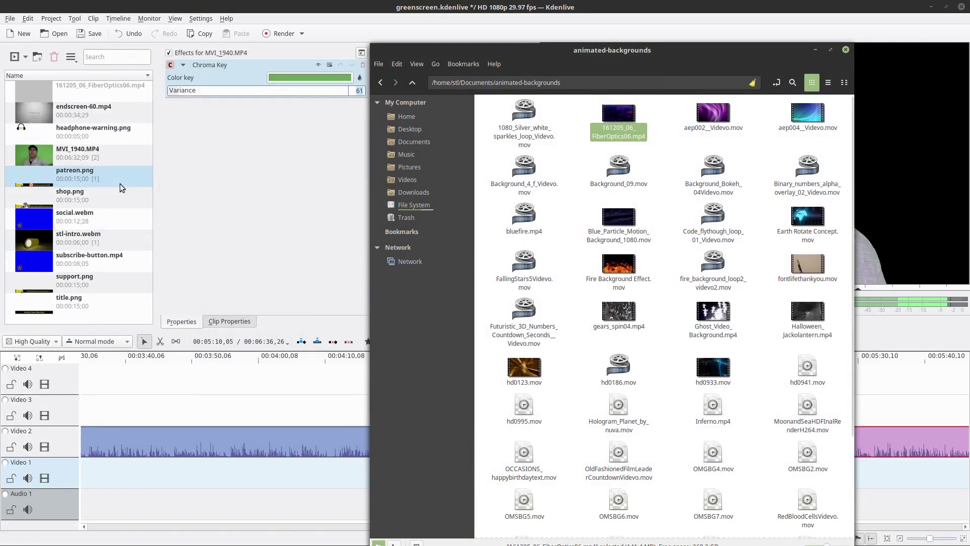
pyautogui.click(814, 49)
pyautogui.moveTo(35, 89); pyautogui.dragTo(483, 475)
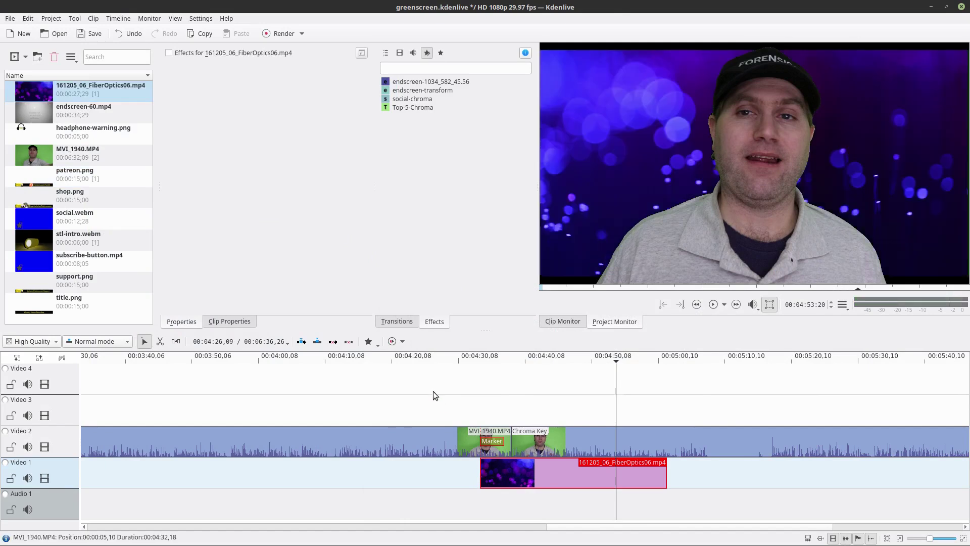
pyautogui.click(468, 406)
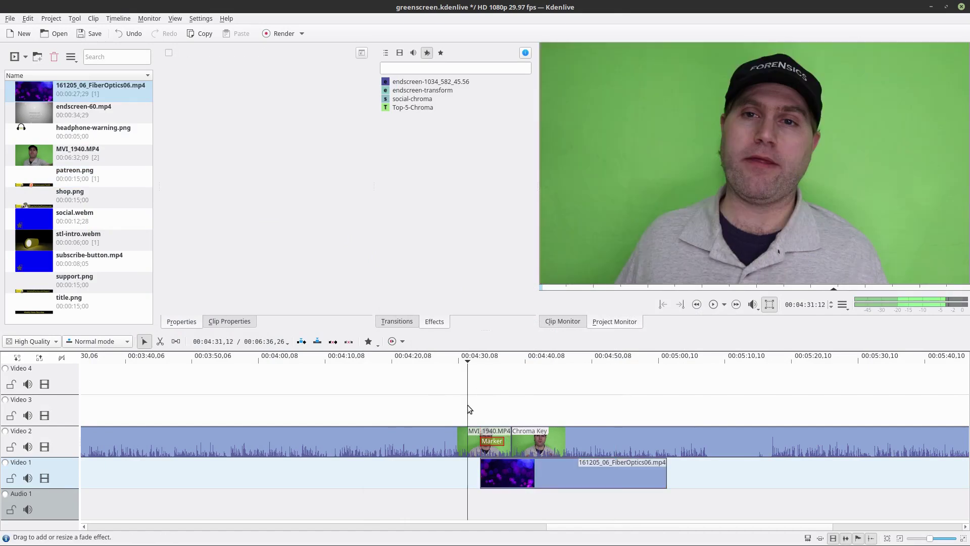
pyautogui.press('space')
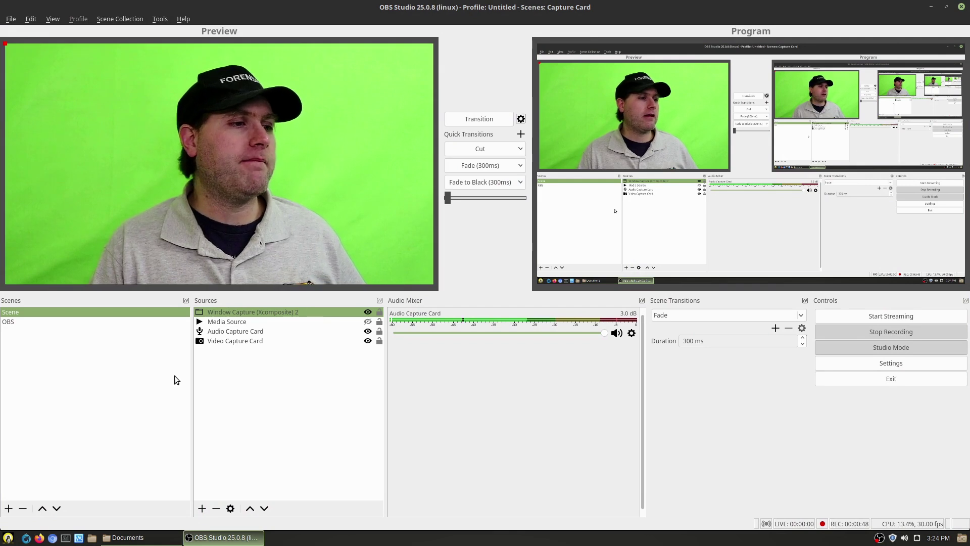
# Select the Video Capture Card source and bring up its context menu
pyautogui.click(242, 341)
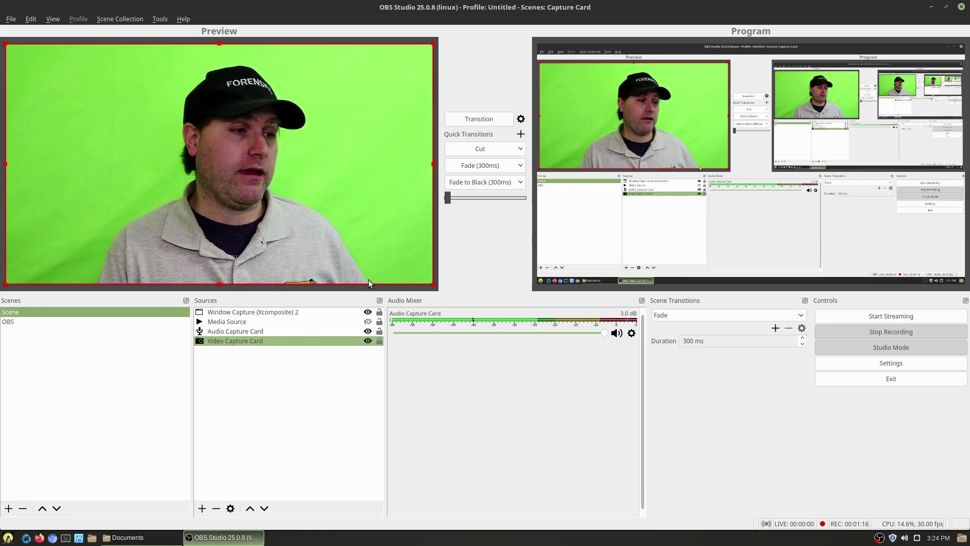
pyautogui.rightClick(252, 344)
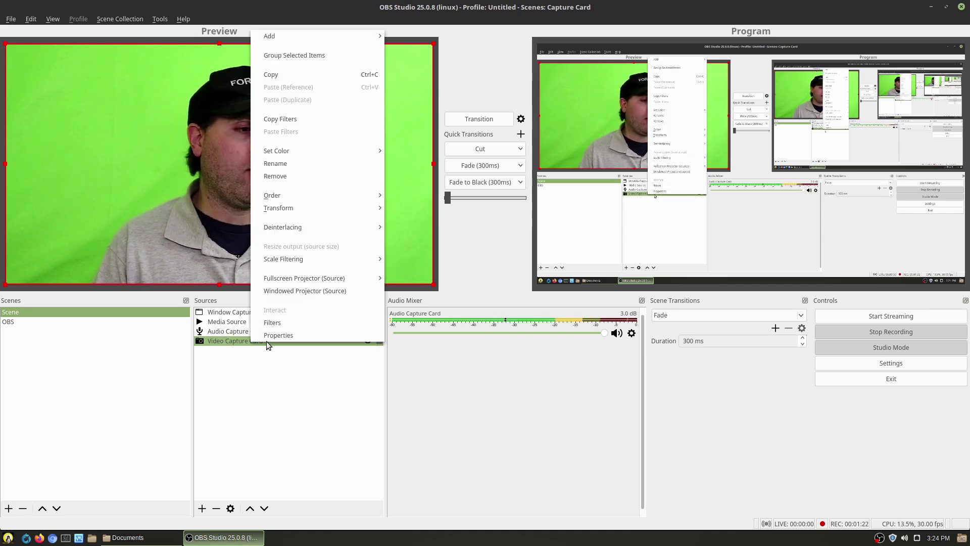
# Add a Color Correction filter to the Video Capture Card
pyautogui.click(276, 323)
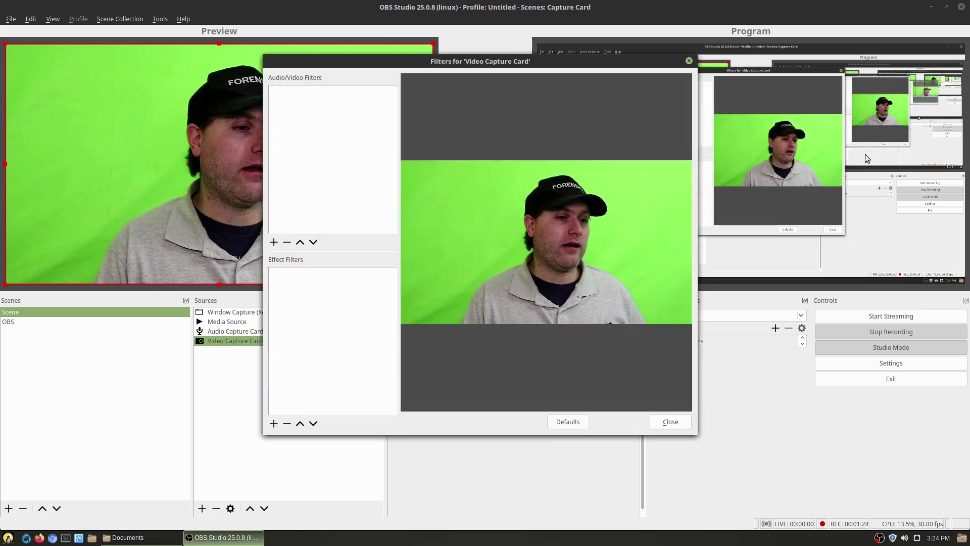
pyautogui.moveTo(765, 116); pyautogui.dragTo(379, 104)
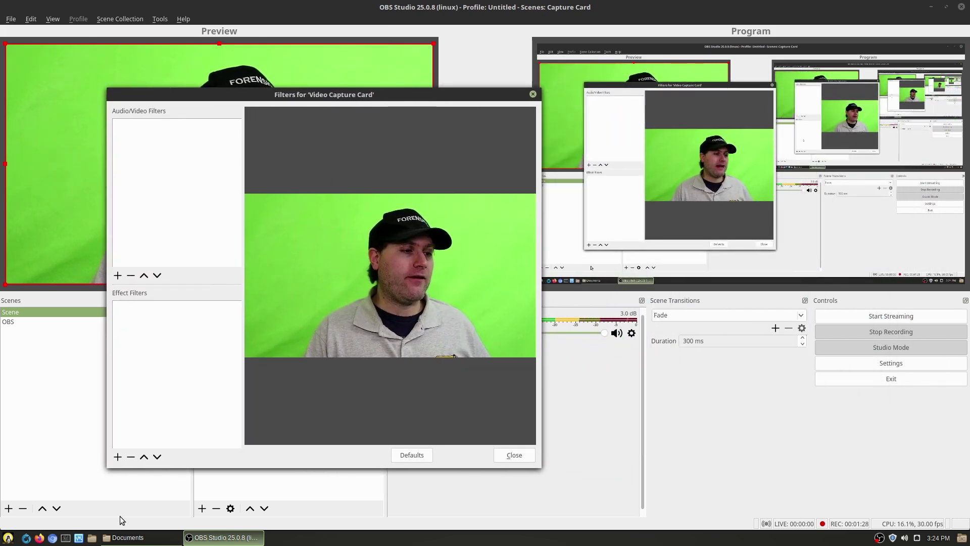
pyautogui.click(118, 456)
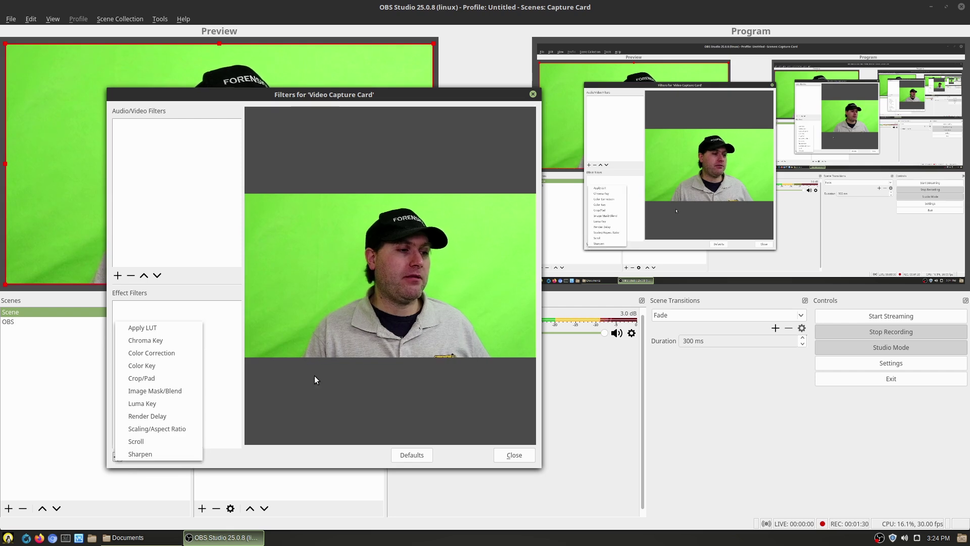
pyautogui.click(163, 353)
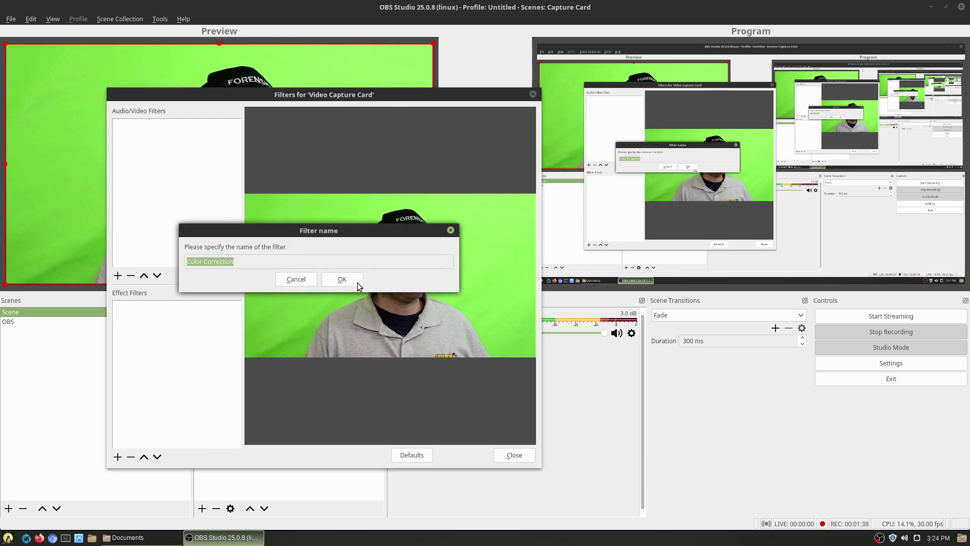
pyautogui.click(344, 273)
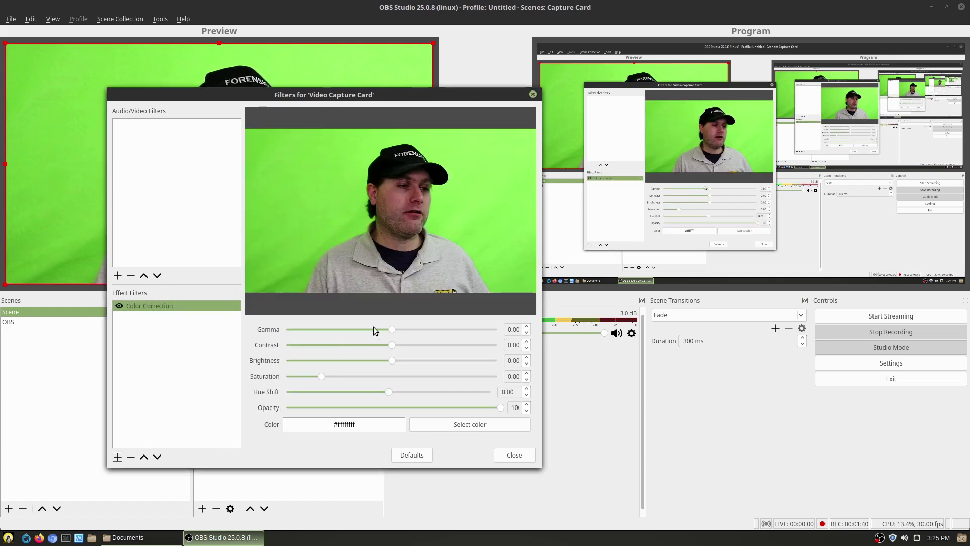
# Raise gamma, push saturation up to about 4, then settle it at 0.28
pyautogui.moveTo(392, 329); pyautogui.dragTo(394, 360)
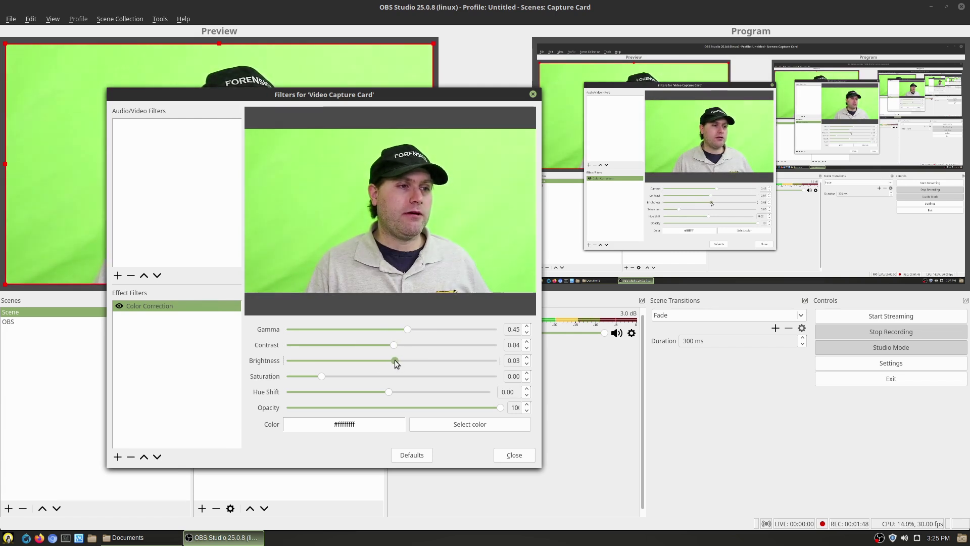
pyautogui.moveTo(323, 376); pyautogui.dragTo(427, 376)
pyautogui.scroll(4, 332, 377)
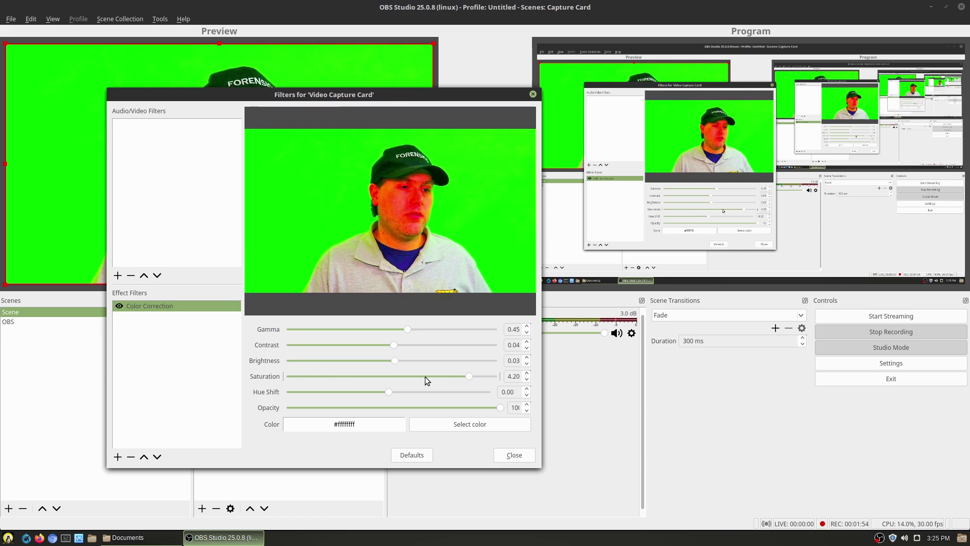
pyautogui.moveTo(468, 376); pyautogui.dragTo(330, 380)
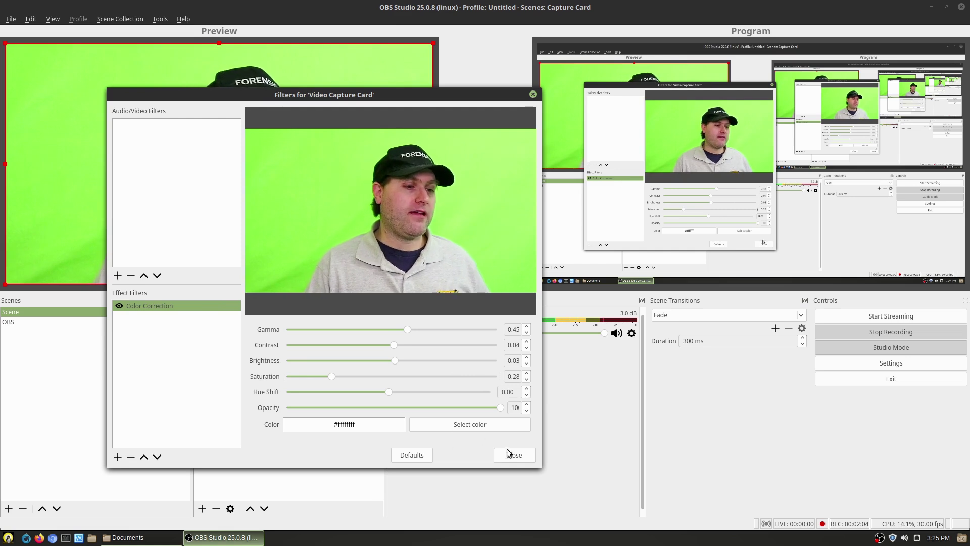
# Add a Chroma Key filter to the Video Capture Card
pyautogui.click(118, 458)
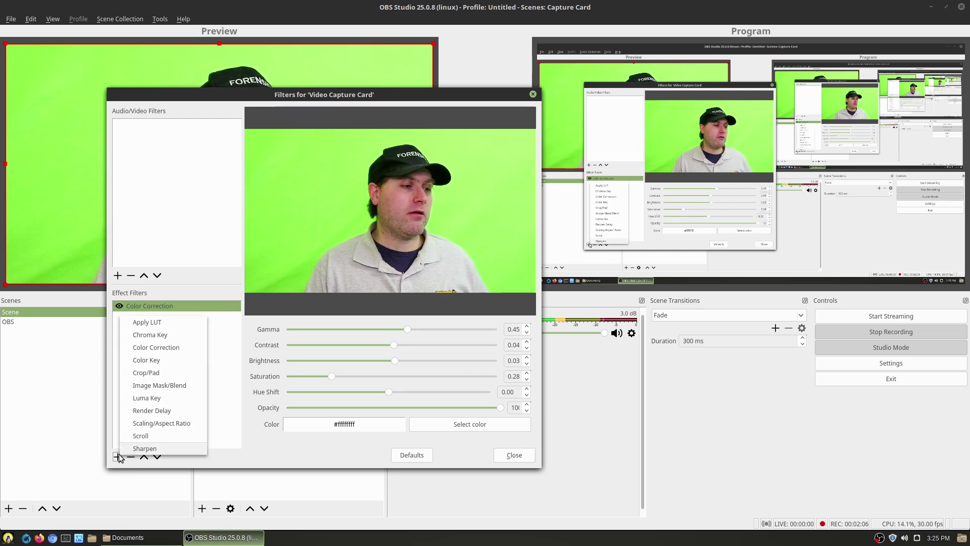
pyautogui.click(172, 335)
pyautogui.click(339, 280)
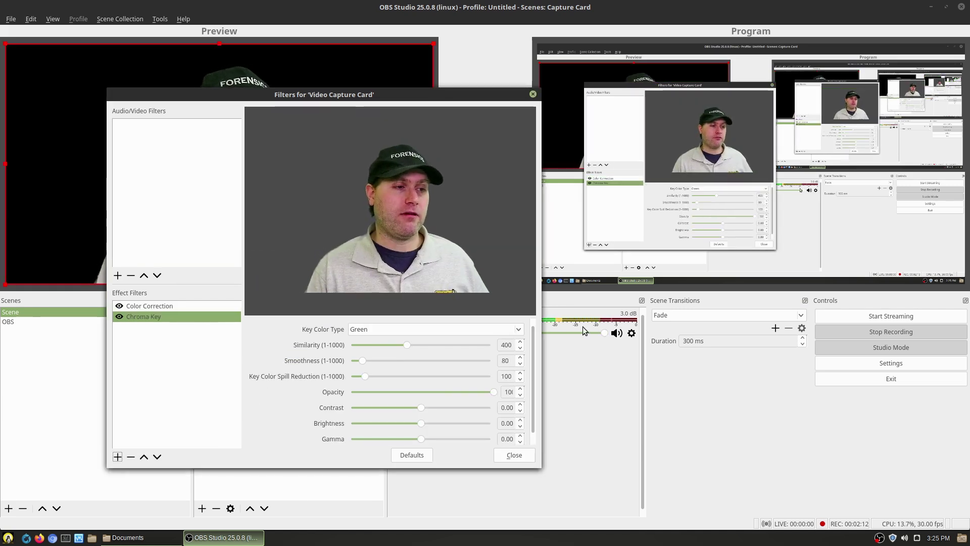
# Try key colour types Blue and Magenta, settle on Custom, and disable the filter
pyautogui.click(520, 331)
pyautogui.click(435, 342)
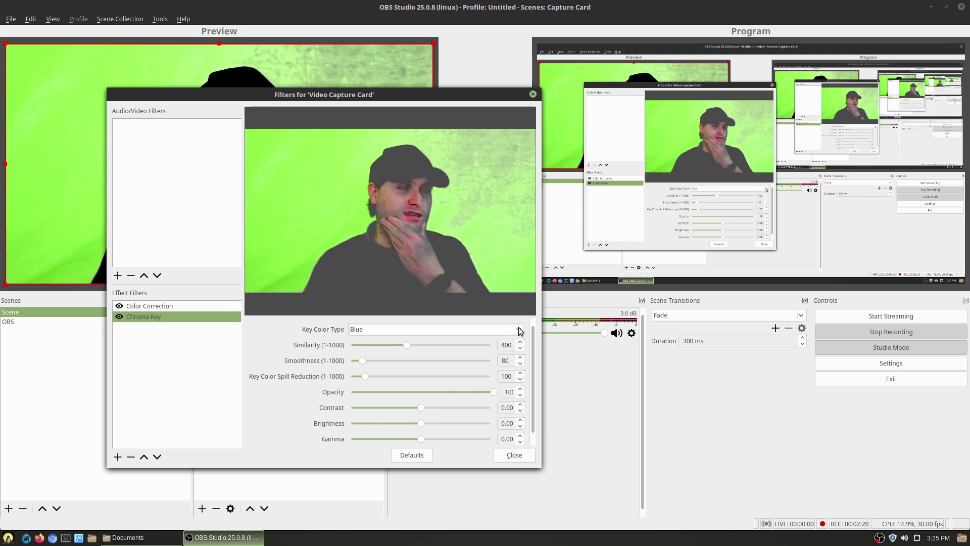
pyautogui.click(520, 330)
pyautogui.click(474, 344)
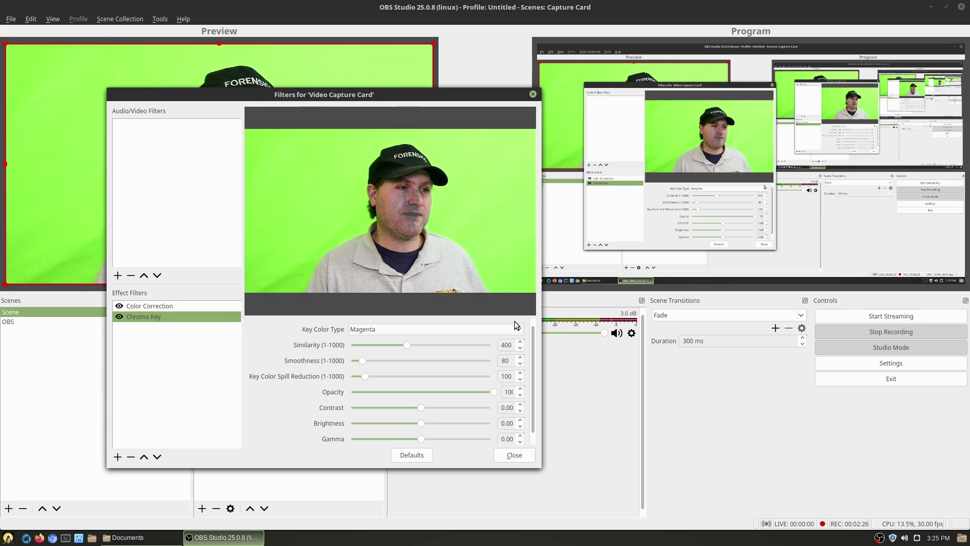
pyautogui.click(516, 326)
pyautogui.click(414, 346)
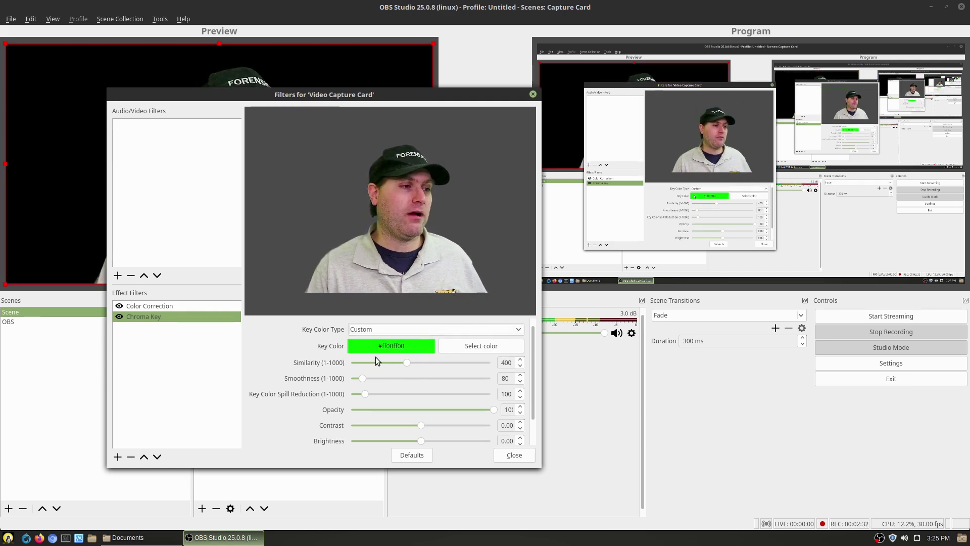
pyautogui.click(119, 316)
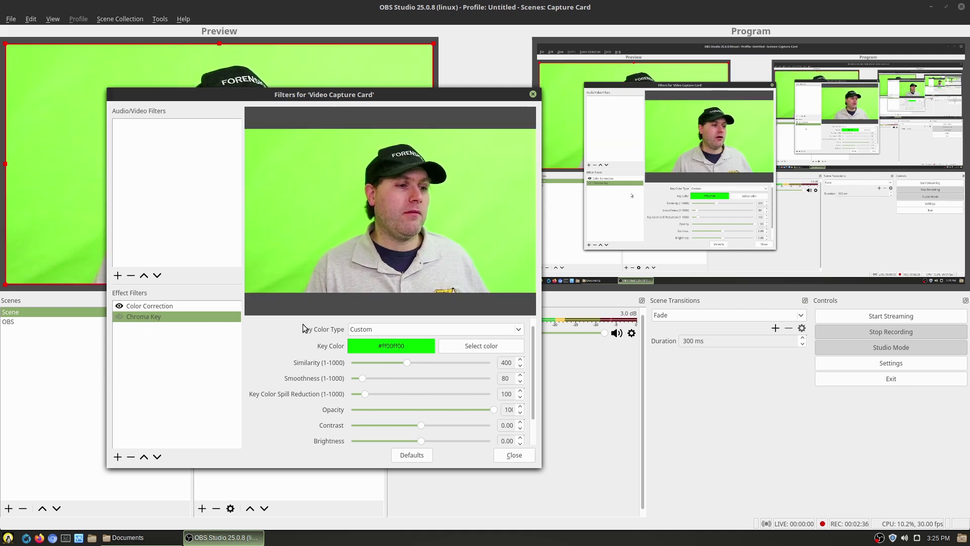
# Sample the light green backdrop #9fff62 as the key colour and re-enable the Chroma Key
pyautogui.click(480, 346)
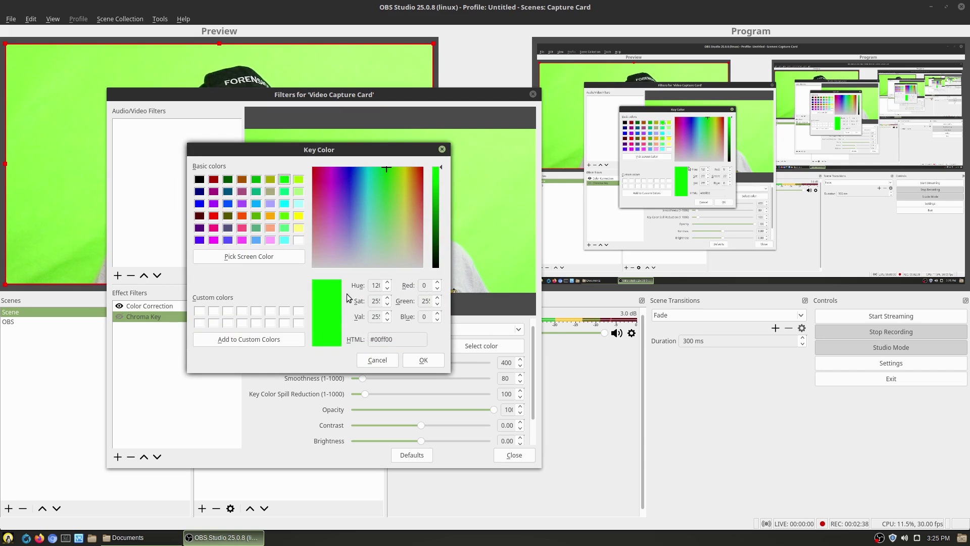
pyautogui.click(263, 259)
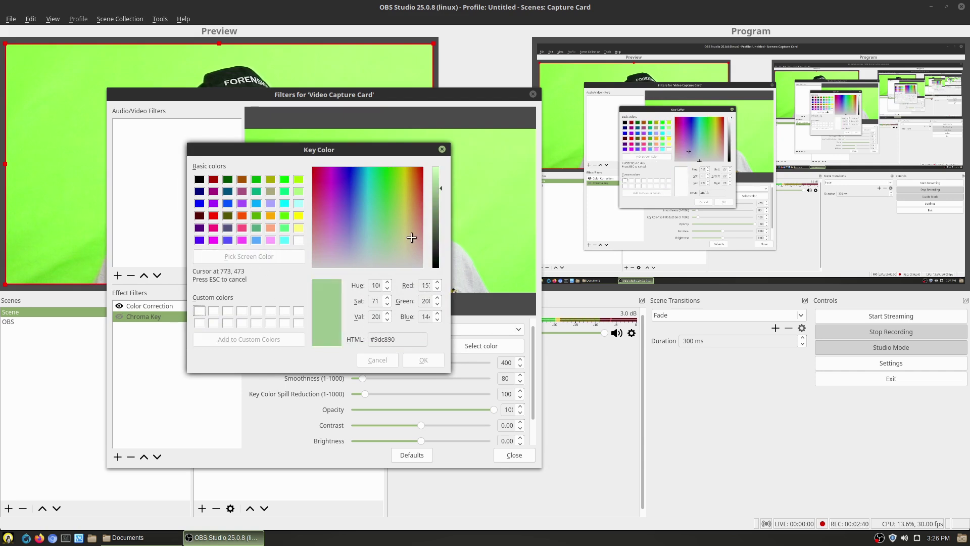
pyautogui.click(465, 234)
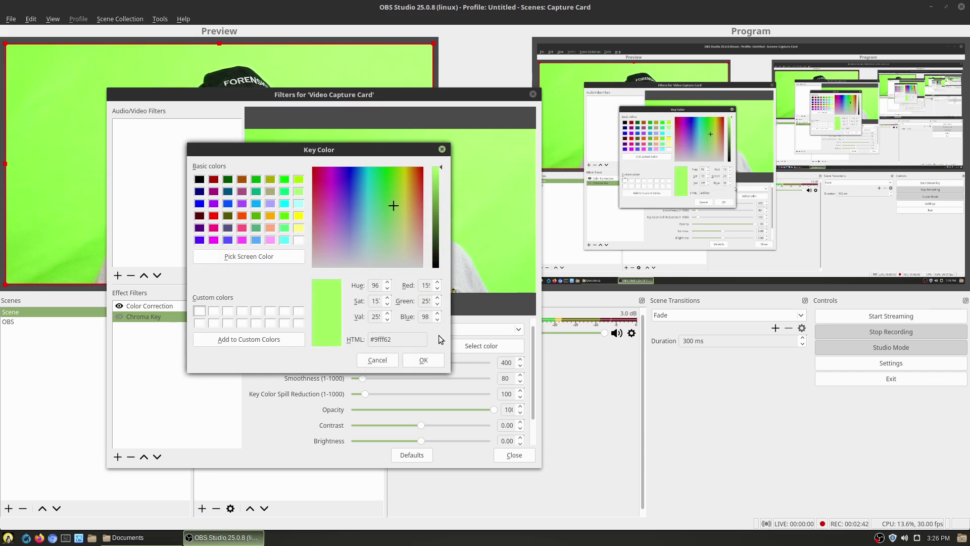
pyautogui.click(425, 359)
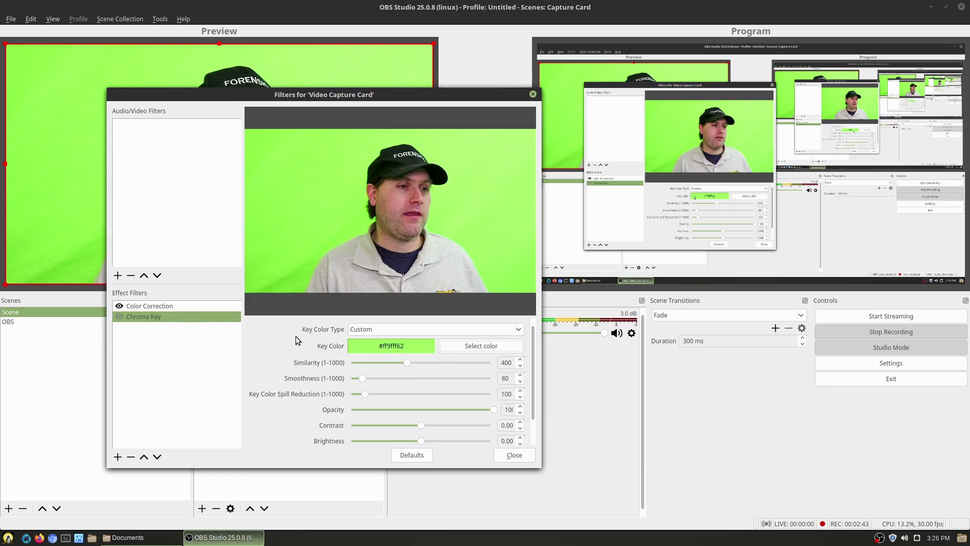
pyautogui.click(119, 316)
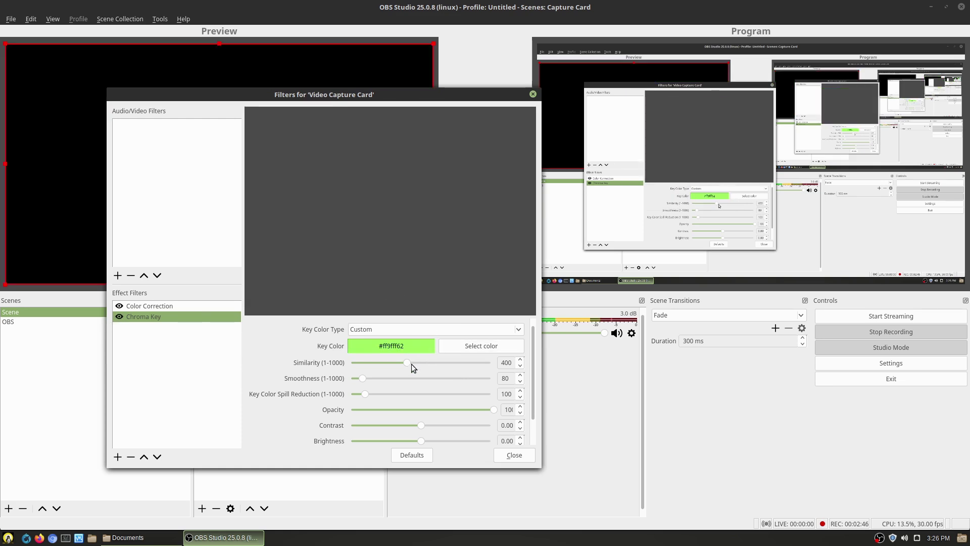
# Tune the Chroma Key similarity to 74 and smoothness to 139
pyautogui.moveTo(408, 362); pyautogui.dragTo(394, 380)
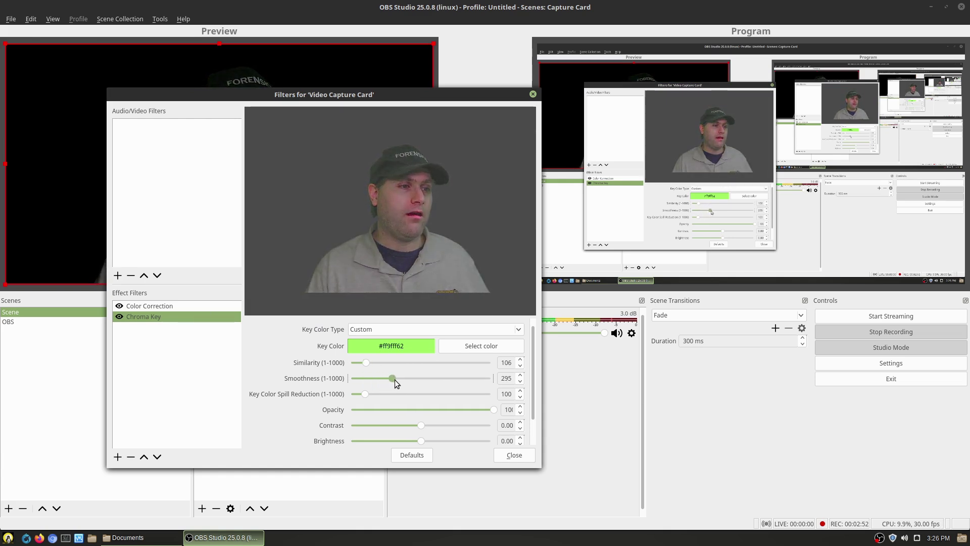
pyautogui.moveTo(394, 380); pyautogui.dragTo(329, 379)
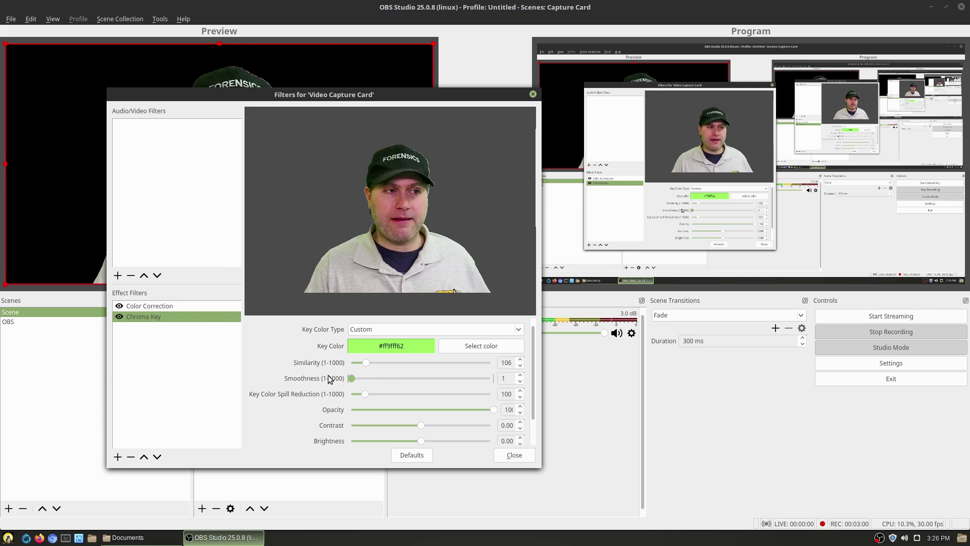
pyautogui.moveTo(352, 377); pyautogui.dragTo(374, 373)
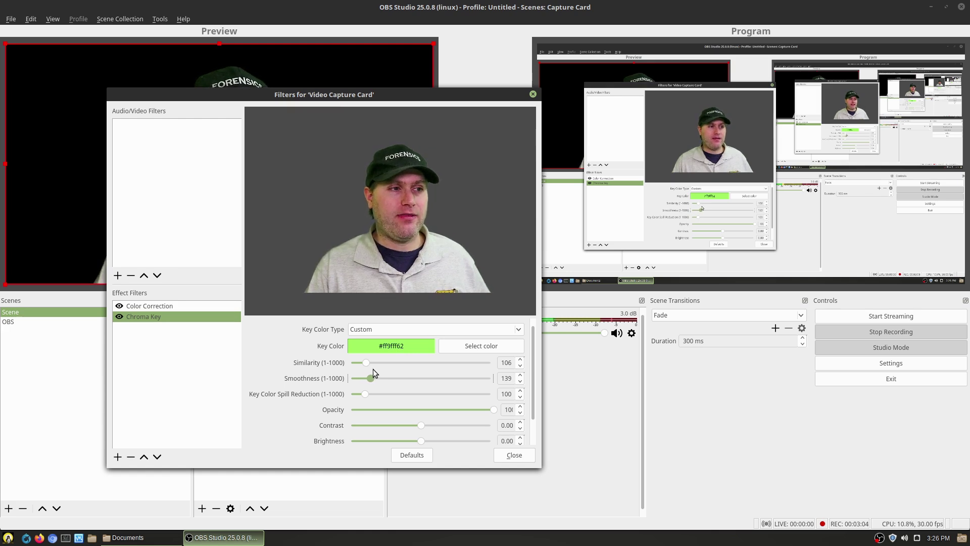
pyautogui.moveTo(370, 378); pyautogui.dragTo(369, 379)
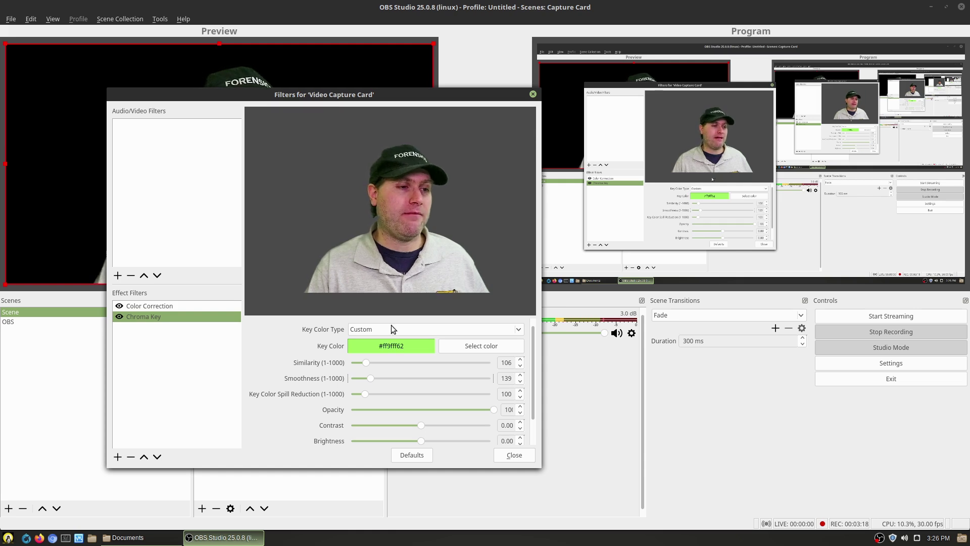
pyautogui.moveTo(364, 363); pyautogui.dragTo(362, 357)
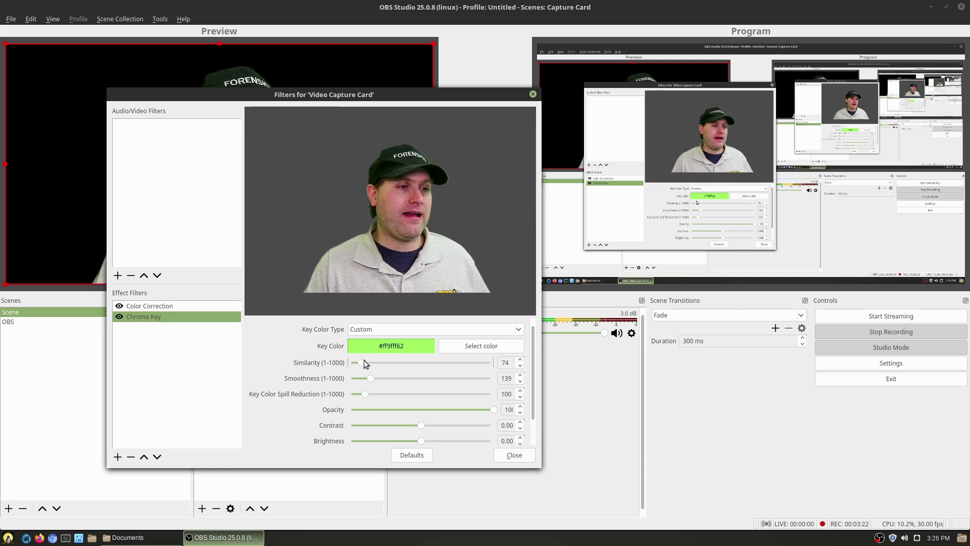
# Raise key colour spill reduction to 139, then test opacity and contrast adjustments
pyautogui.moveTo(365, 393)
pyautogui.mouseDown()
pyautogui.moveTo(438, 384)
pyautogui.moveTo(347, 377)
pyautogui.moveTo(422, 386)
pyautogui.moveTo(381, 387)
pyautogui.moveTo(484, 380)
pyautogui.moveTo(316, 400)
pyautogui.moveTo(373, 390)
pyautogui.mouseUp()
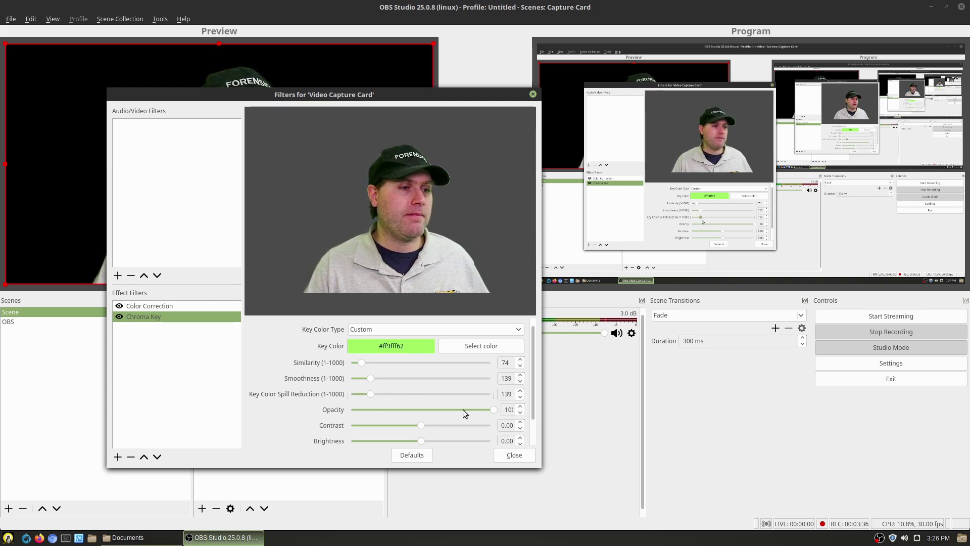
pyautogui.moveTo(493, 409)
pyautogui.mouseDown()
pyautogui.moveTo(347, 414)
pyautogui.moveTo(497, 407)
pyautogui.mouseUp()
pyautogui.moveTo(420, 421); pyautogui.dragTo(426, 440)
pyautogui.scroll(-3, 512, 428)
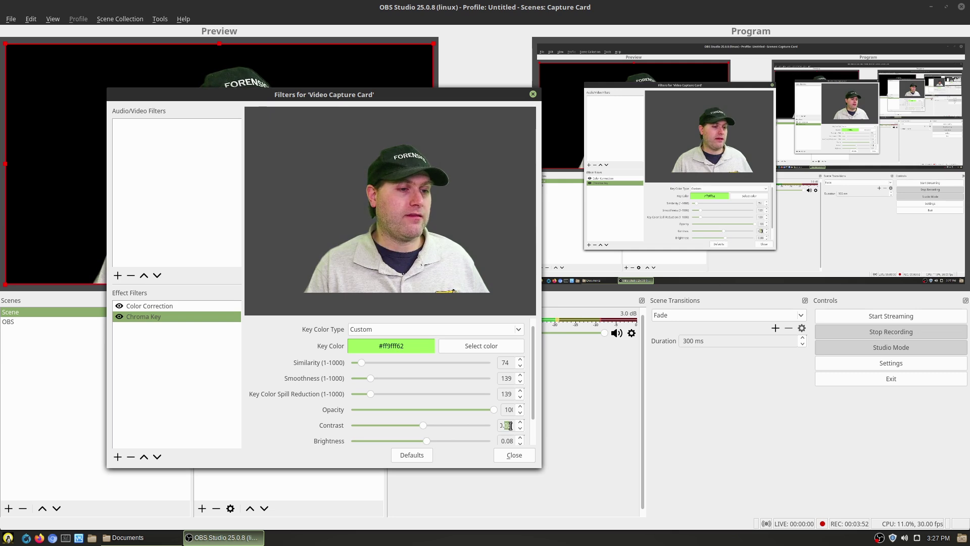
pyautogui.scroll(-8, 511, 438)
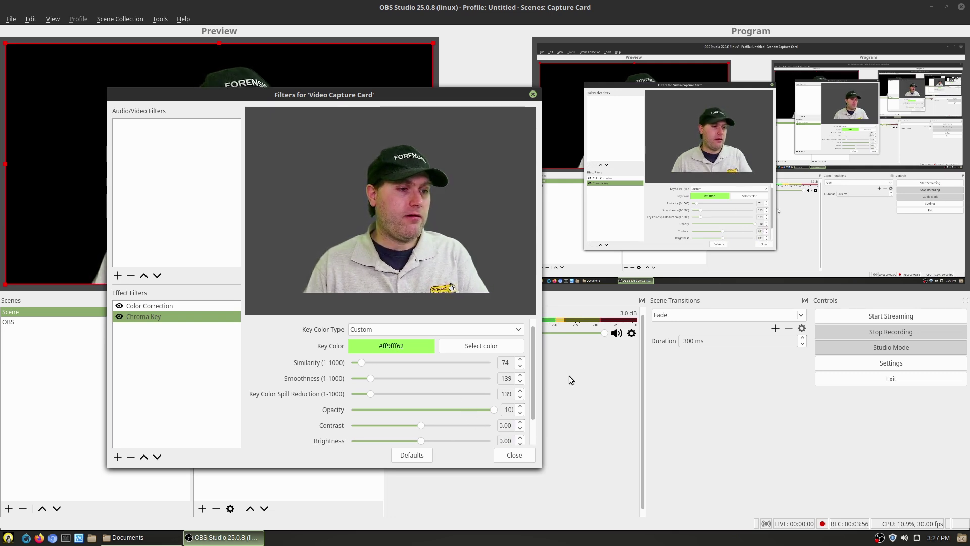